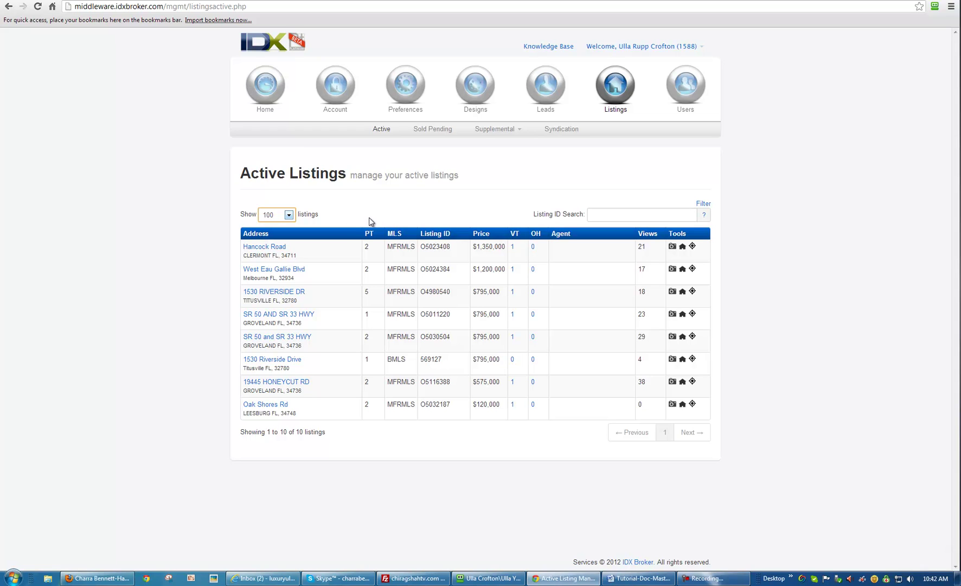
Open the Hancock Road listing for editing and enlarge its Remarks box to read the full text
{"action": "left_click", "coordinate": [633, 214]}
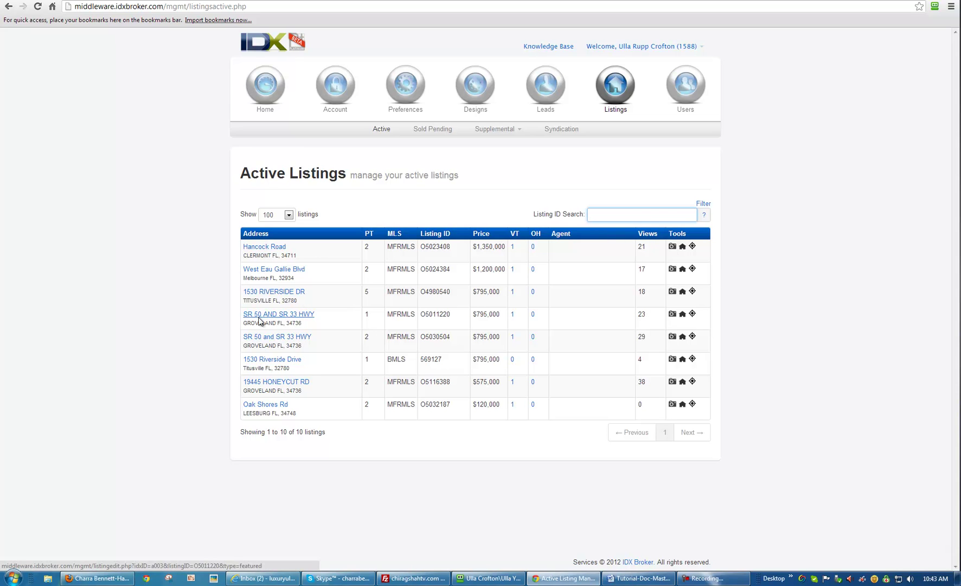
{"action": "left_click", "coordinate": [269, 249]}
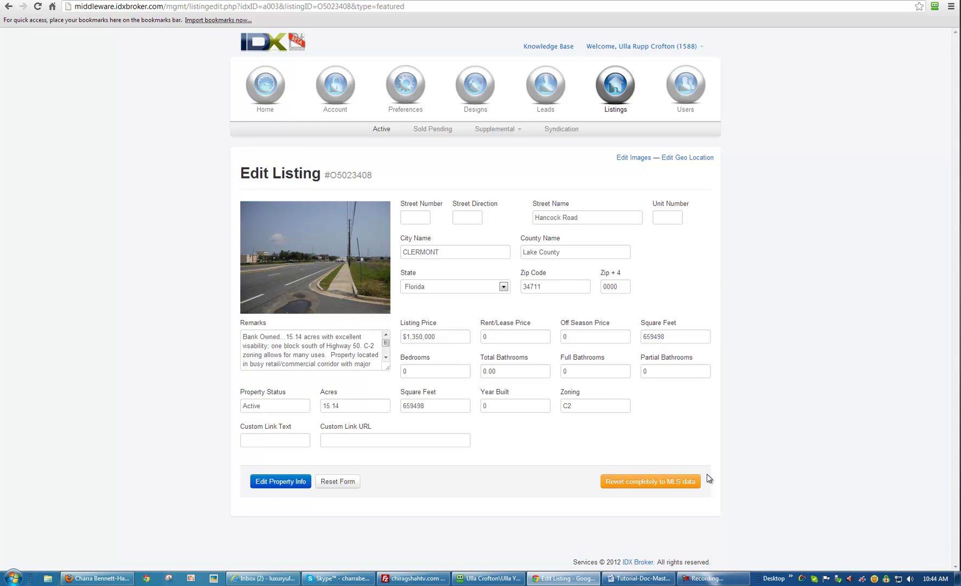
{"action": "left_click", "coordinate": [413, 218]}
{"action": "left_click", "coordinate": [309, 347]}
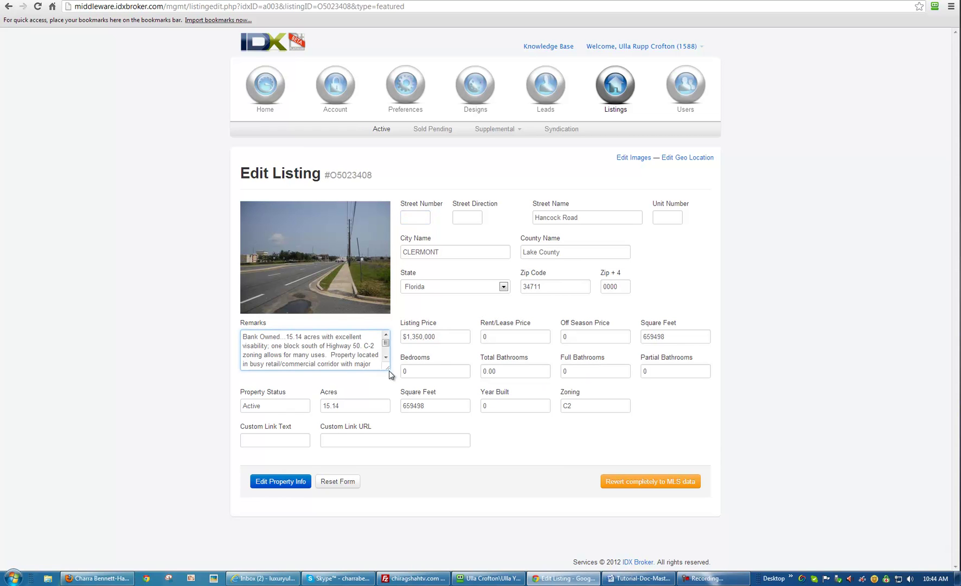
{"action": "left_click_drag", "start_coordinate": [389, 367], "coordinate": [388, 447]}
{"action": "left_click", "coordinate": [372, 438]}
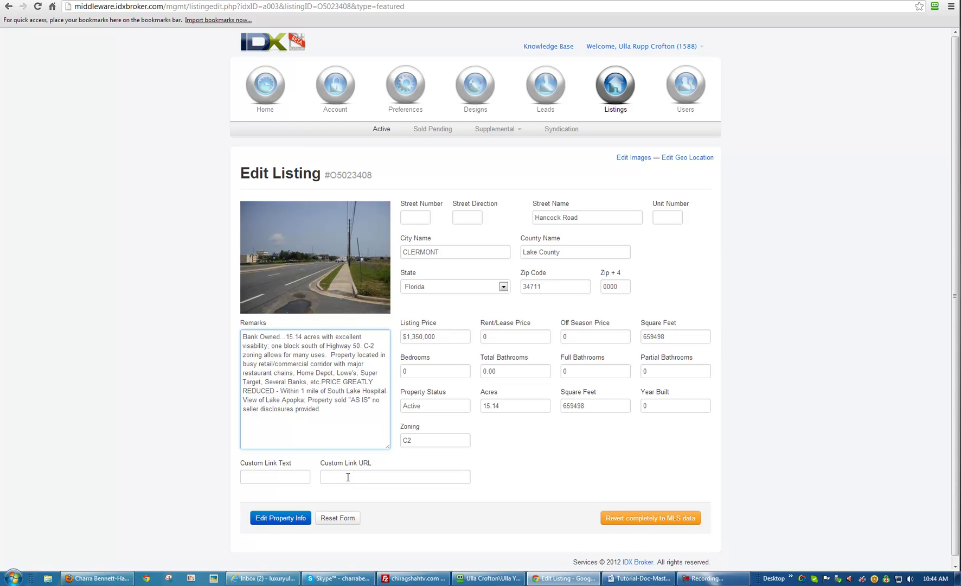
Check the listing's custom link text and URL fields, and view its geo location on the map
{"action": "left_click", "coordinate": [283, 479]}
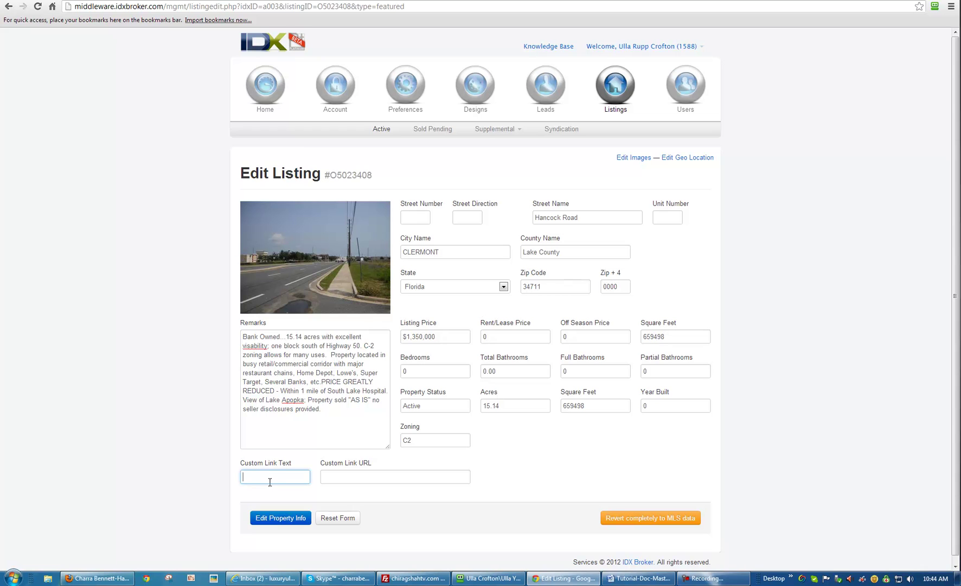
{"action": "left_click", "coordinate": [348, 478]}
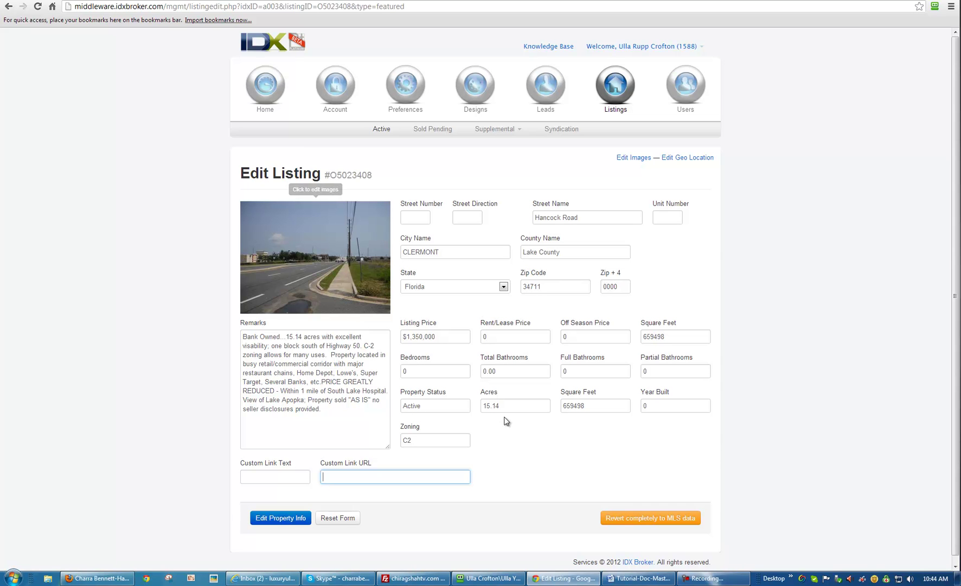
{"action": "left_click", "coordinate": [694, 161]}
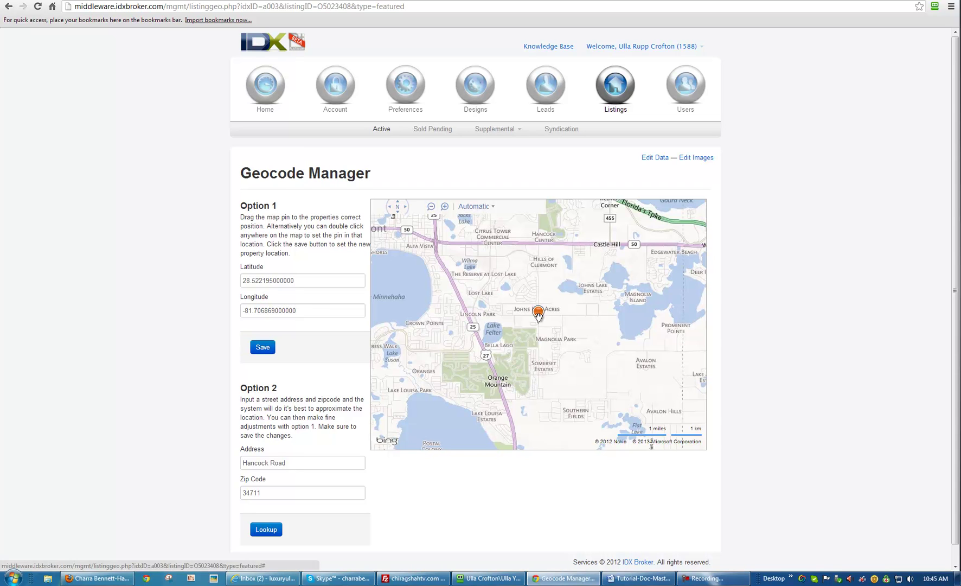
Move the fifth image of the Hancock Road listing to second place in the image order
{"action": "left_click", "coordinate": [688, 158]}
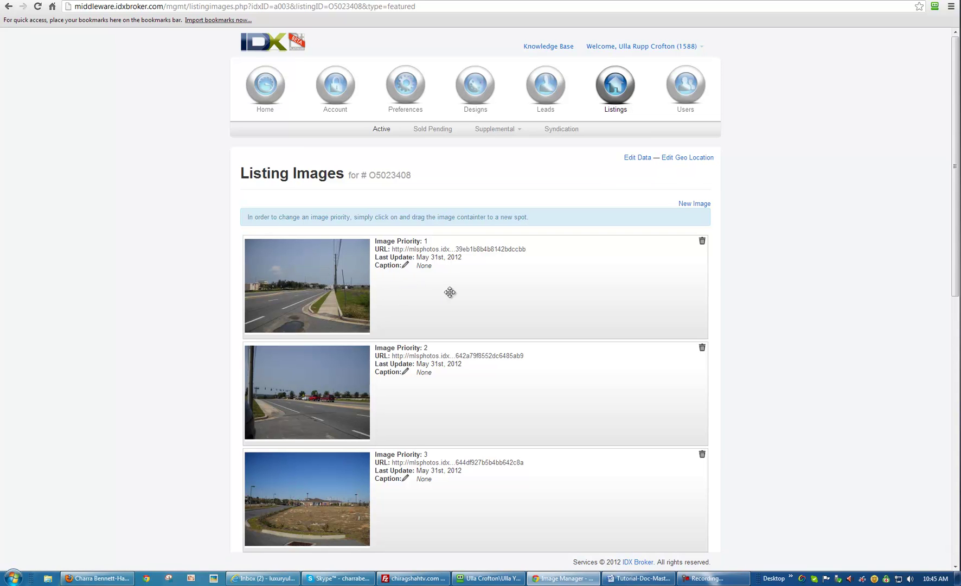
{"action": "scroll", "coordinate": [460, 284], "scroll_direction": "down", "scroll_amount": 2}
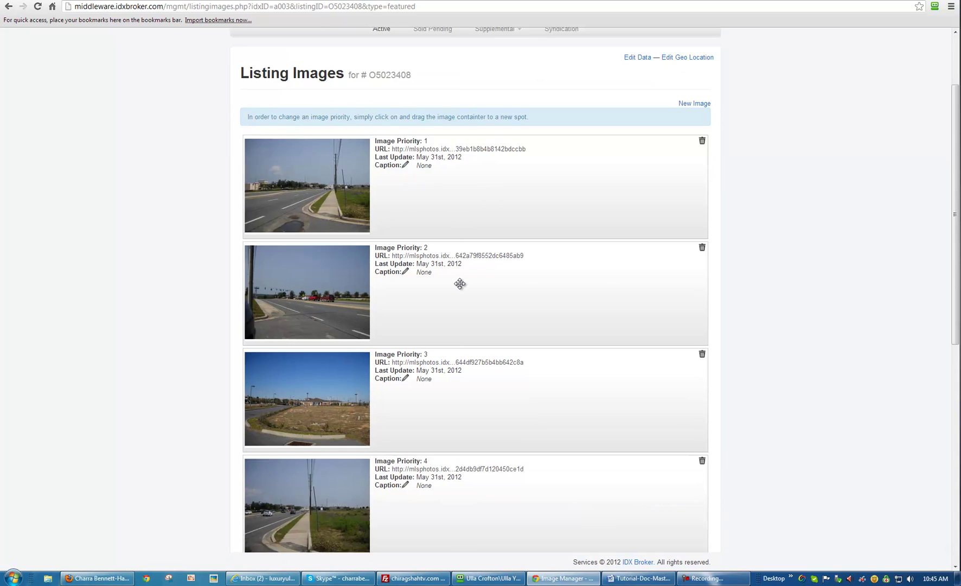
{"action": "scroll", "coordinate": [459, 281], "scroll_direction": "down", "scroll_amount": 2}
{"action": "scroll", "coordinate": [392, 380], "scroll_direction": "down", "scroll_amount": 6}
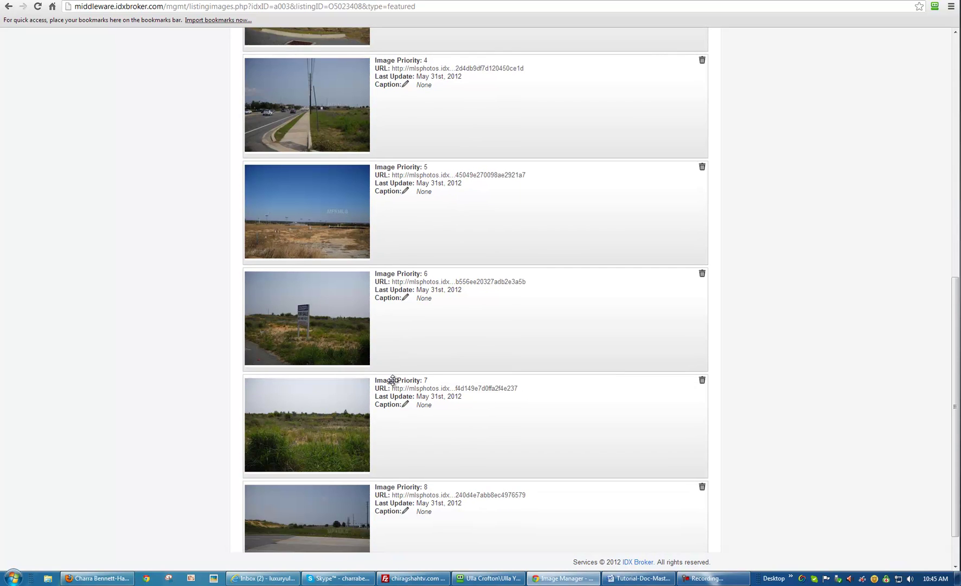
{"action": "scroll", "coordinate": [392, 379], "scroll_direction": "down", "scroll_amount": 1}
{"action": "scroll", "coordinate": [344, 270], "scroll_direction": "up", "scroll_amount": 1}
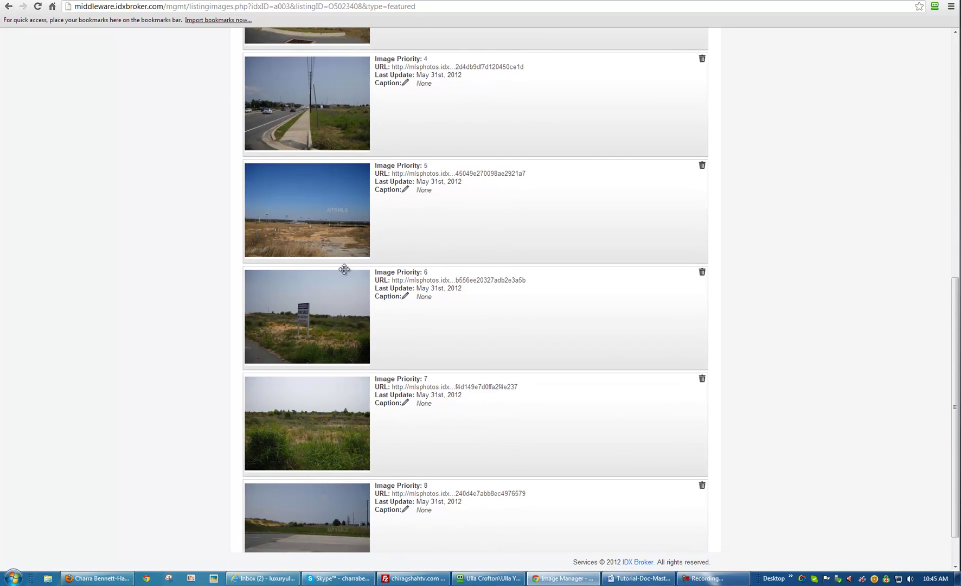
{"action": "left_click_drag", "start_coordinate": [344, 270], "coordinate": [344, 234]}
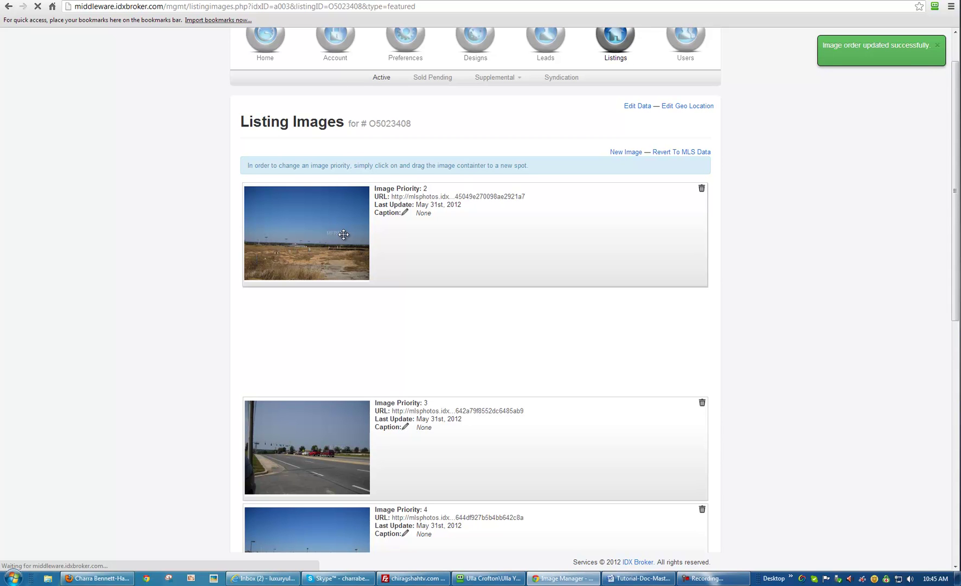
{"action": "left_click_drag", "start_coordinate": [344, 234], "coordinate": [345, 236]}
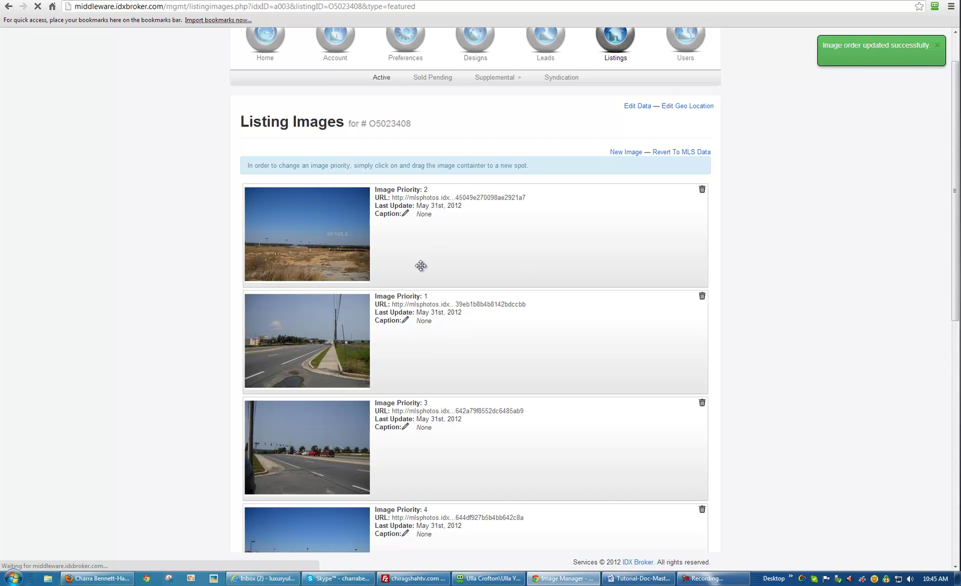
Review the file and URL options for adding a new listing image, and close the form without uploading
{"action": "left_click", "coordinate": [625, 154]}
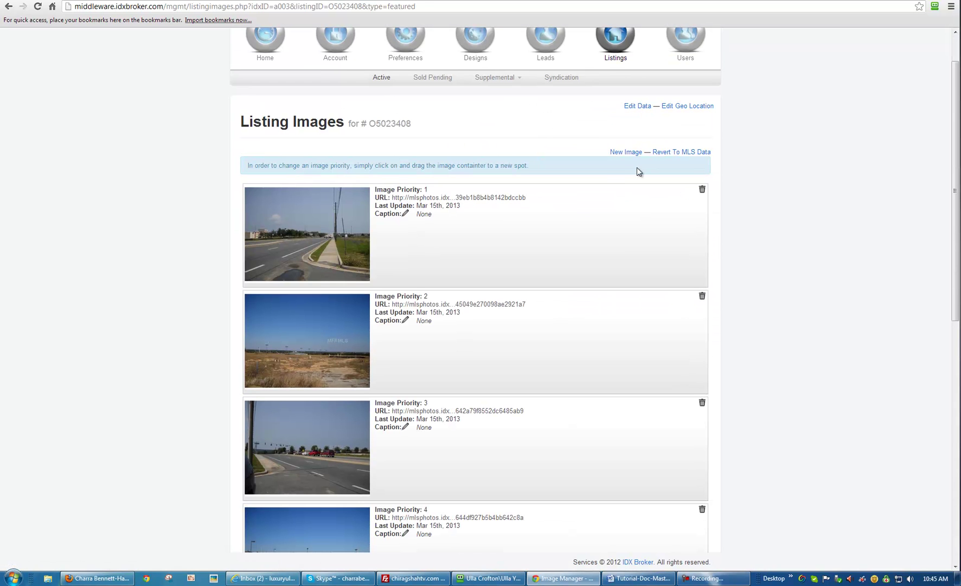
{"action": "left_click", "coordinate": [629, 156]}
{"action": "left_click", "coordinate": [367, 231]}
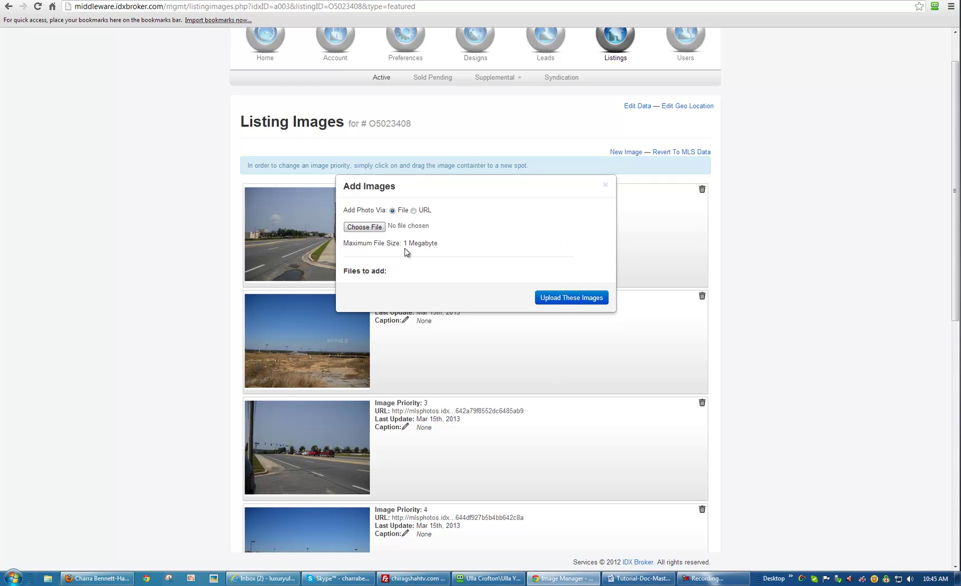
{"action": "left_click", "coordinate": [414, 211]}
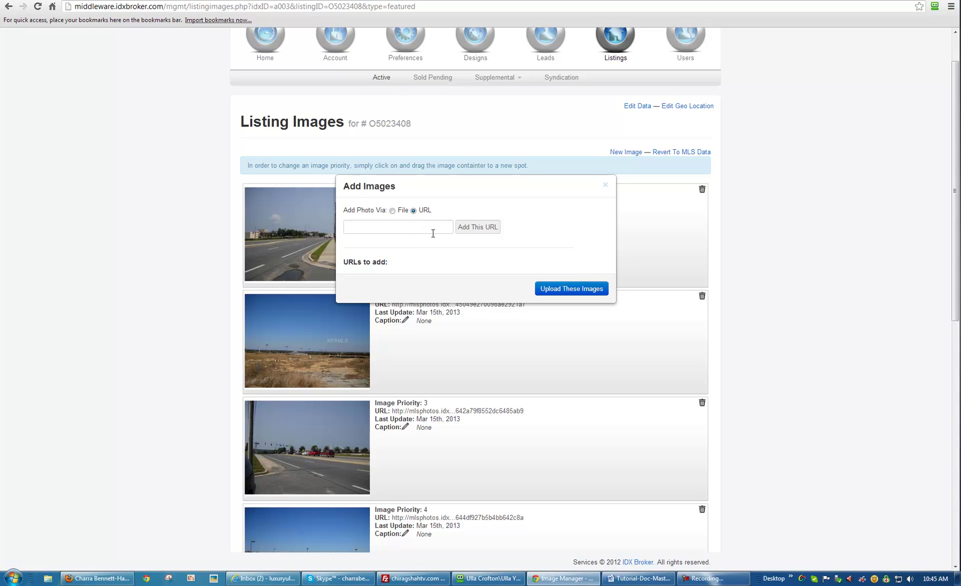
{"action": "left_click", "coordinate": [606, 186]}
{"action": "scroll", "coordinate": [855, 286], "scroll_direction": "down", "scroll_amount": 10}
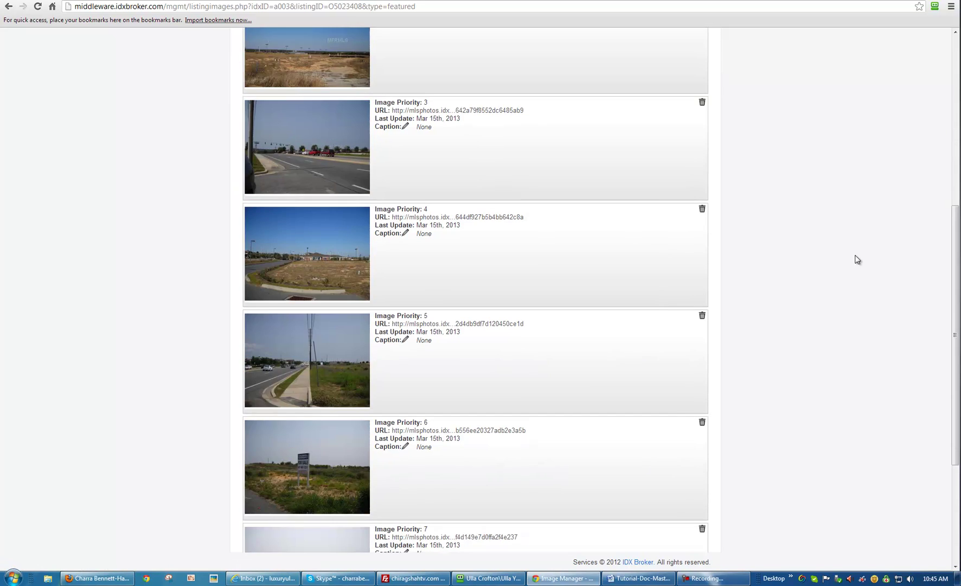
{"action": "scroll", "coordinate": [808, 294], "scroll_direction": "up", "scroll_amount": 10}
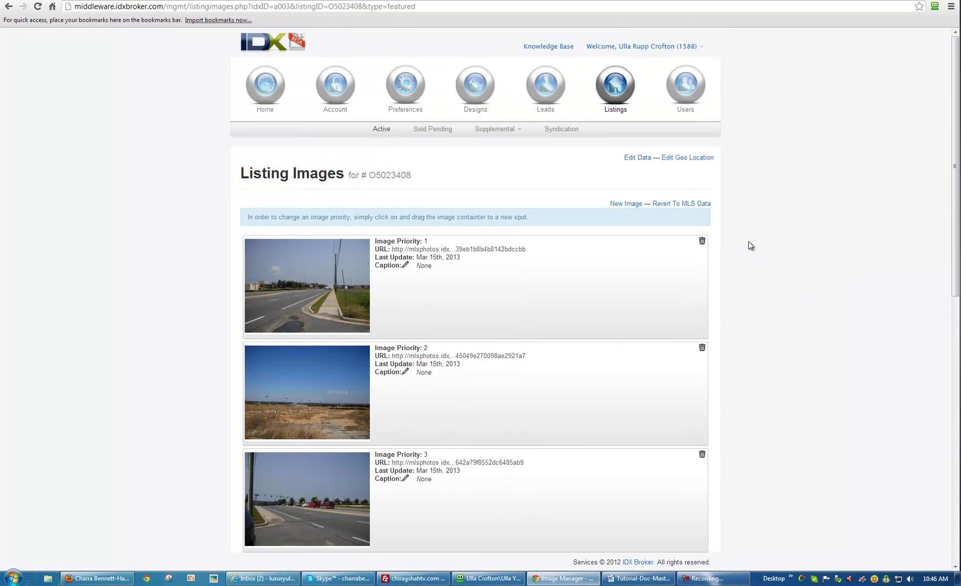
Reopen the Hancock Road listing from the active listings and submit its property info with the custom link fields left blank
{"action": "left_click", "coordinate": [644, 161]}
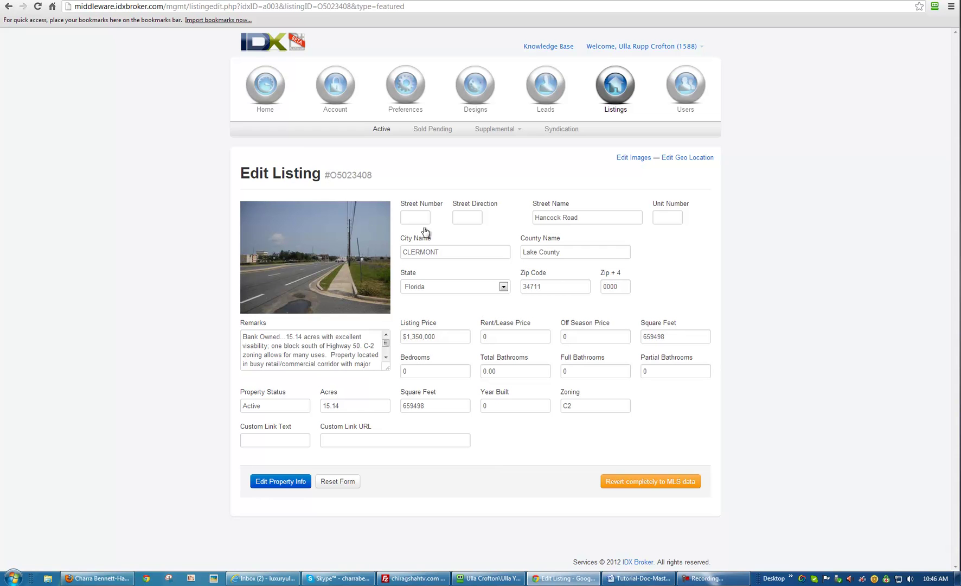
{"action": "left_click", "coordinate": [381, 130]}
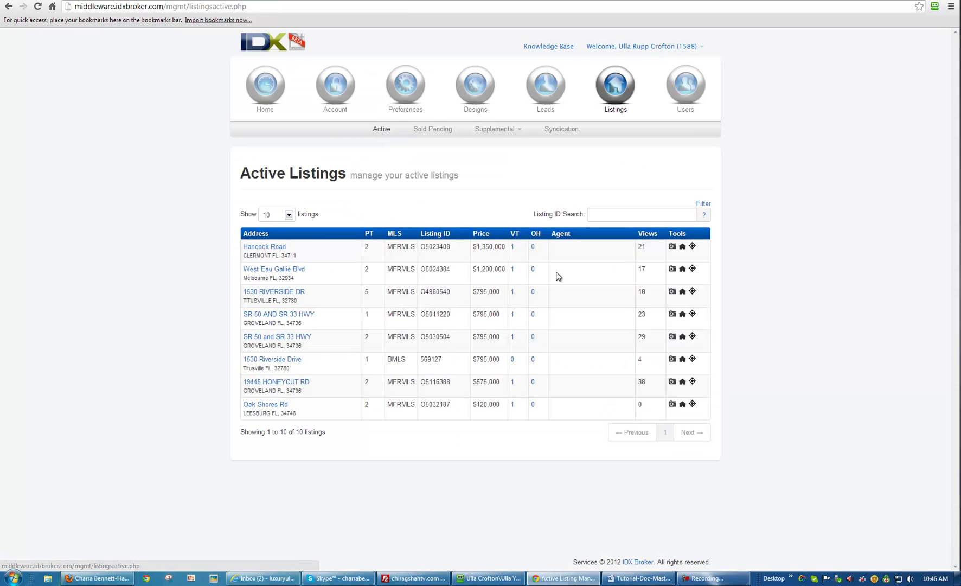
{"action": "left_click", "coordinate": [278, 247]}
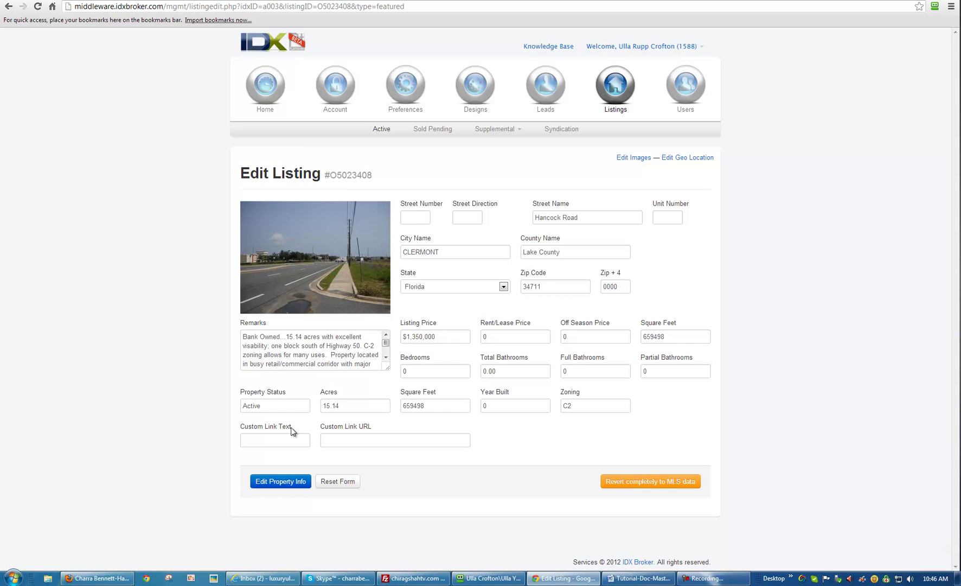
{"action": "left_click", "coordinate": [326, 440]}
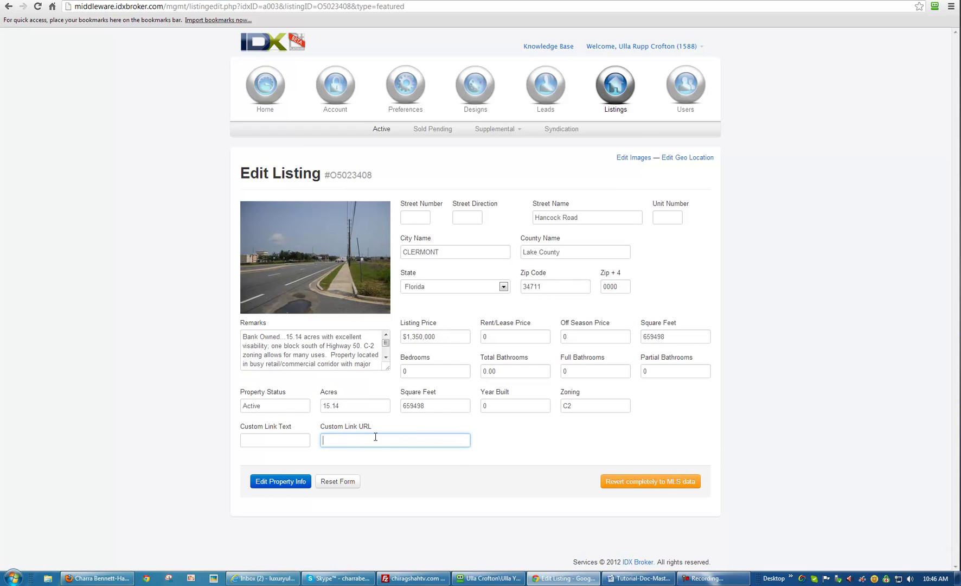
{"action": "left_click", "coordinate": [258, 440]}
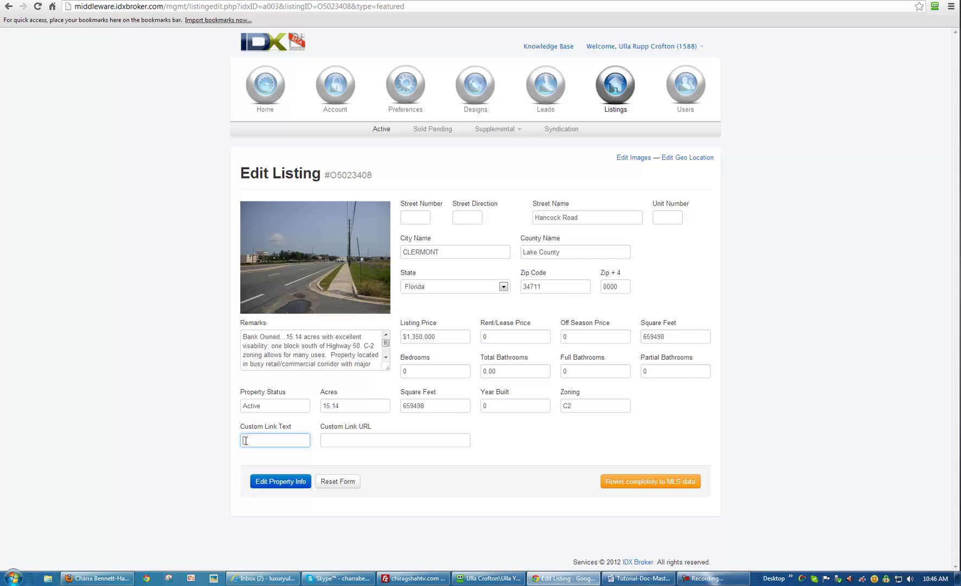
{"action": "left_click", "coordinate": [323, 441]}
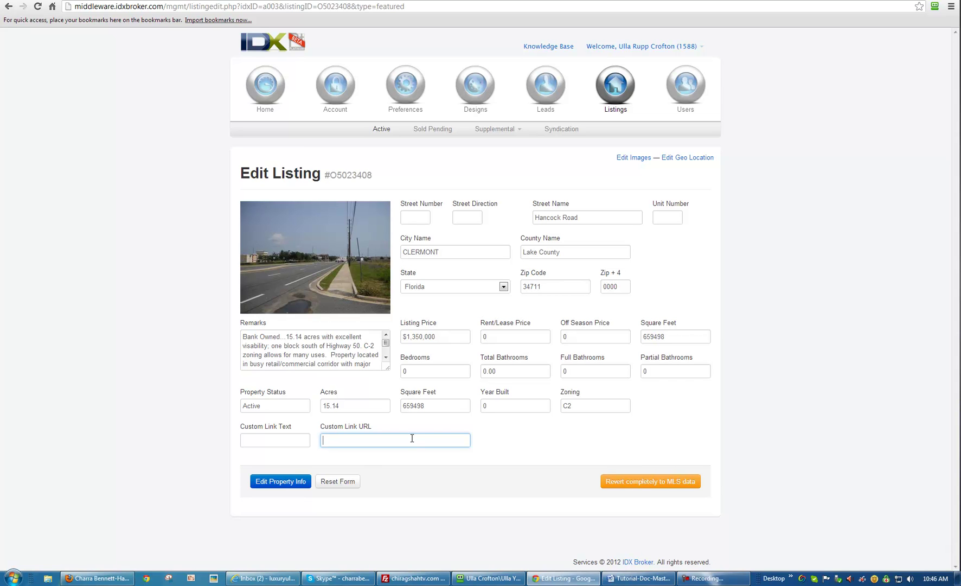
{"action": "left_click", "coordinate": [298, 480]}
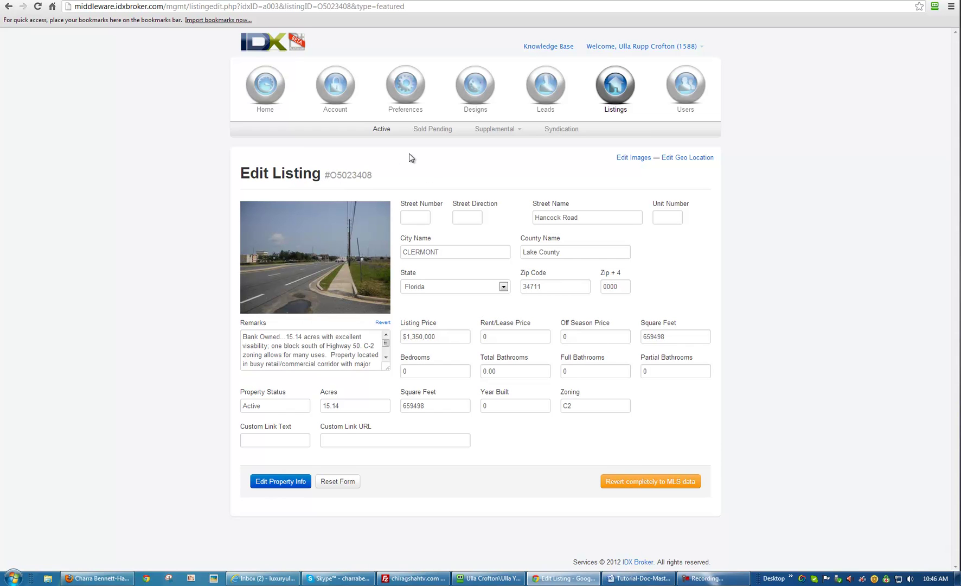
Highlight the listing ID, return to the active listings, and review the sold/pending listings and the first one's edit form
{"action": "left_click_drag", "start_coordinate": [377, 174], "coordinate": [329, 175]}
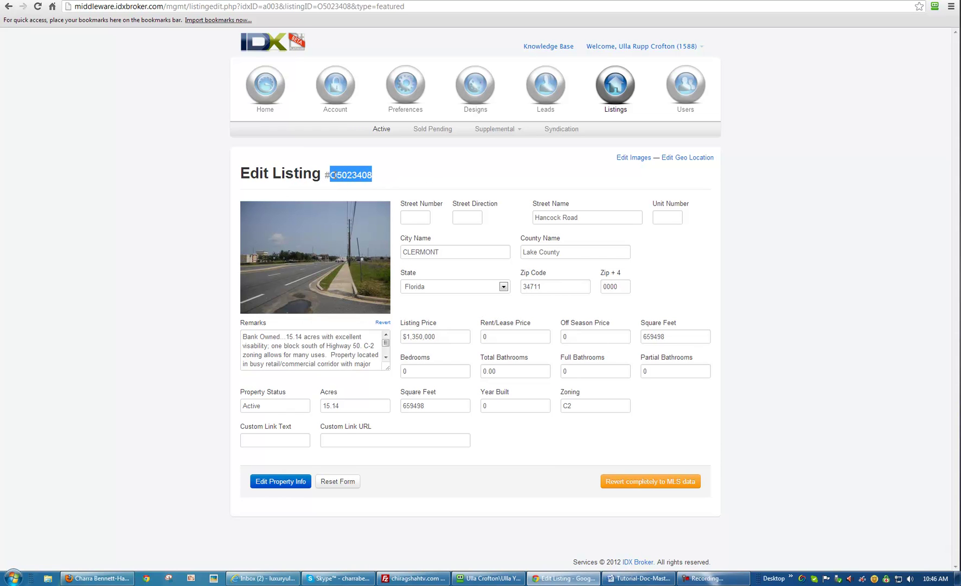
{"action": "left_click", "coordinate": [382, 129]}
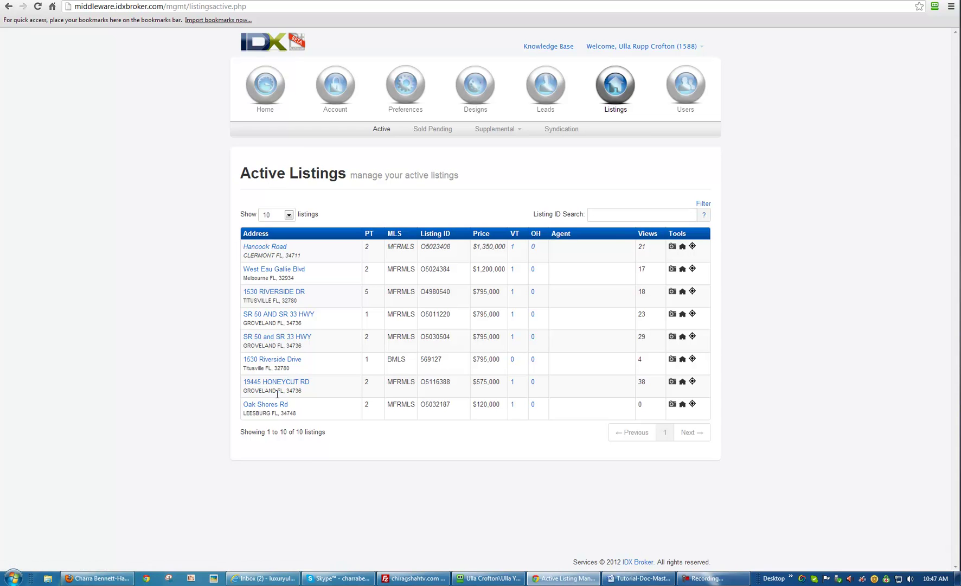
{"action": "left_click", "coordinate": [437, 129]}
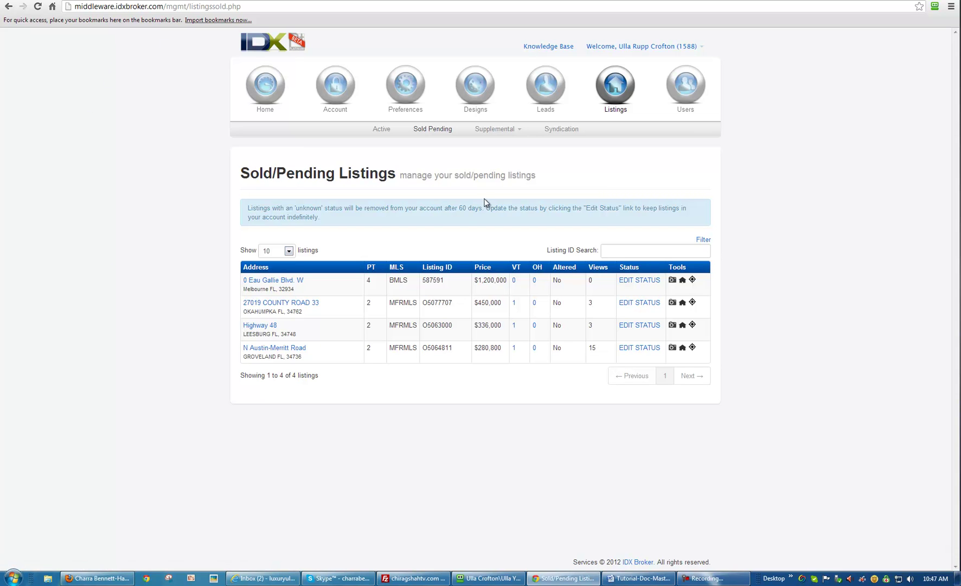
{"action": "left_click", "coordinate": [292, 282]}
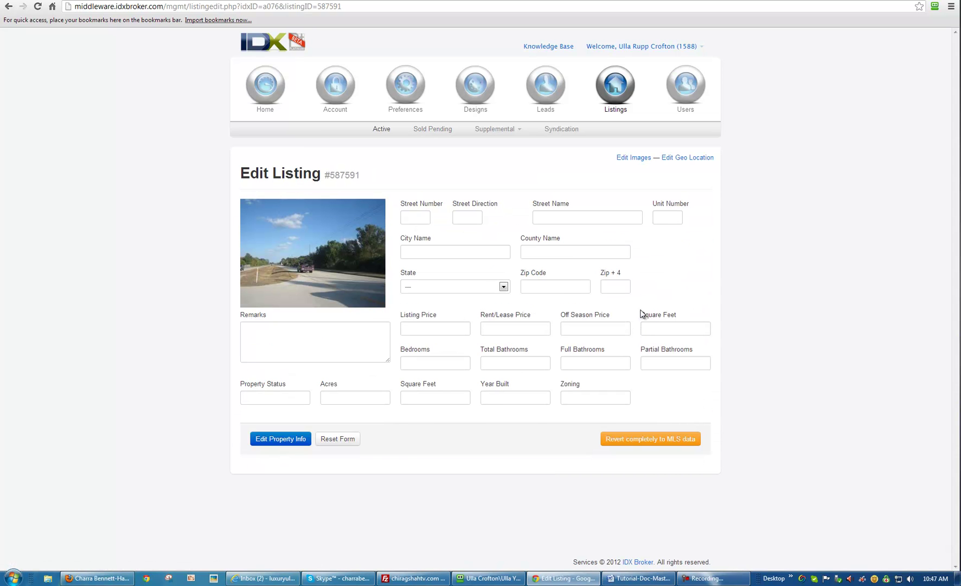
{"action": "left_click", "coordinate": [433, 129]}
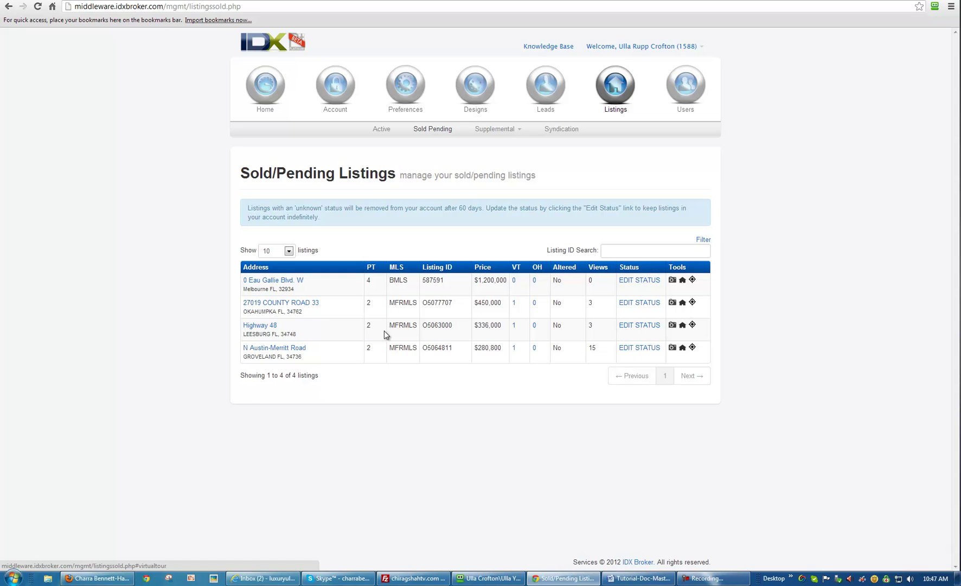
View the supplemental listings and examine the blank form for creating a supplemental listing
{"action": "left_click", "coordinate": [507, 129]}
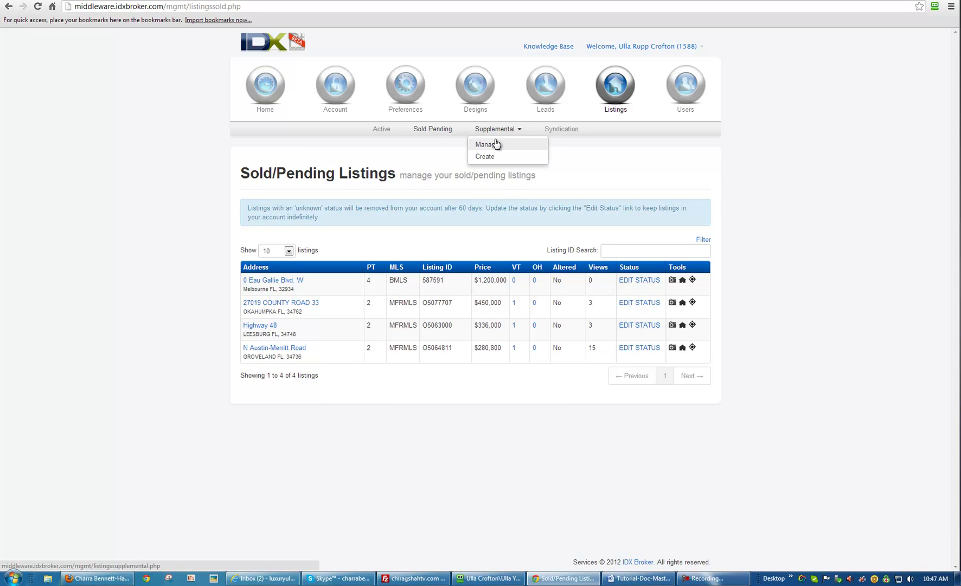
{"action": "left_click", "coordinate": [496, 144]}
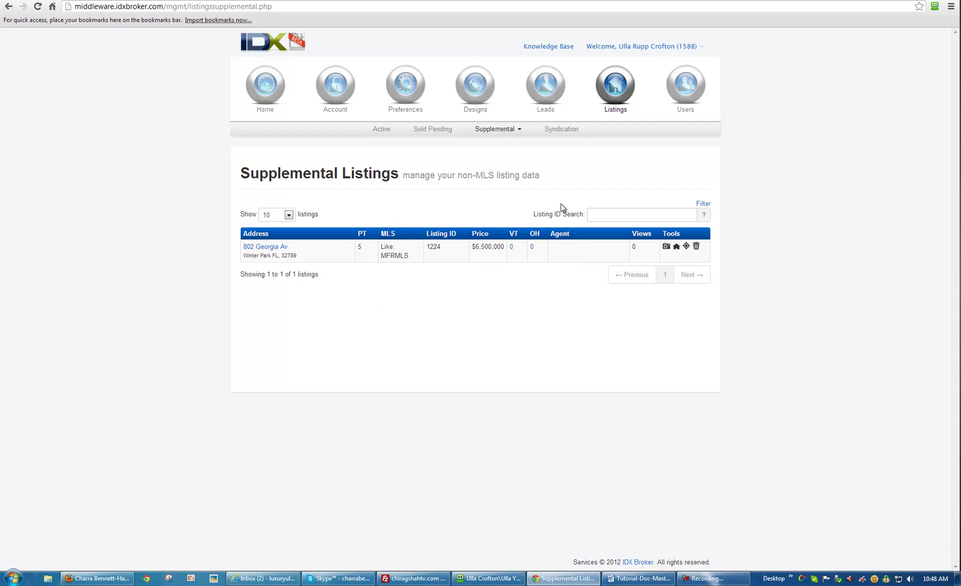
{"action": "left_click", "coordinate": [520, 130]}
{"action": "left_click", "coordinate": [488, 158]}
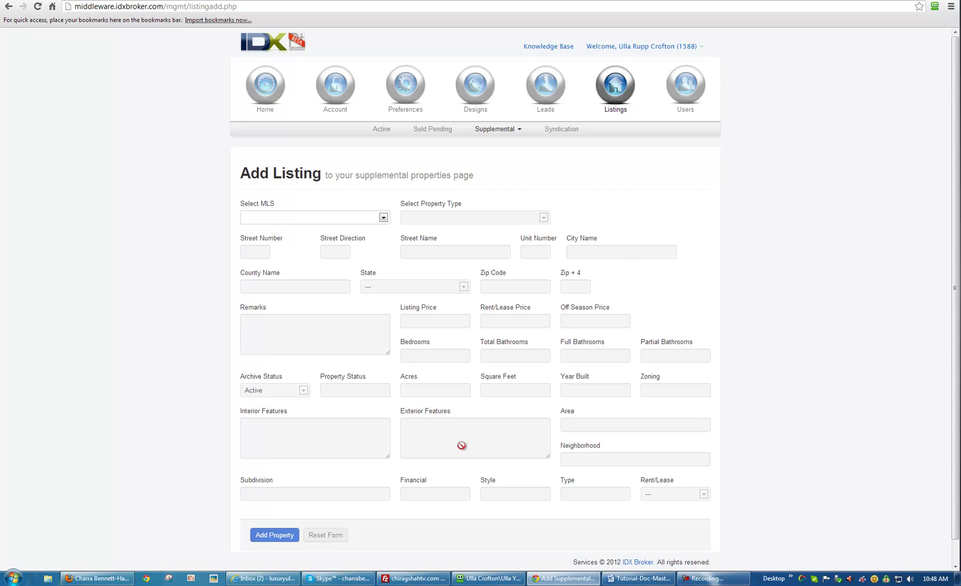
{"action": "scroll", "coordinate": [736, 230], "scroll_direction": "down", "scroll_amount": 1}
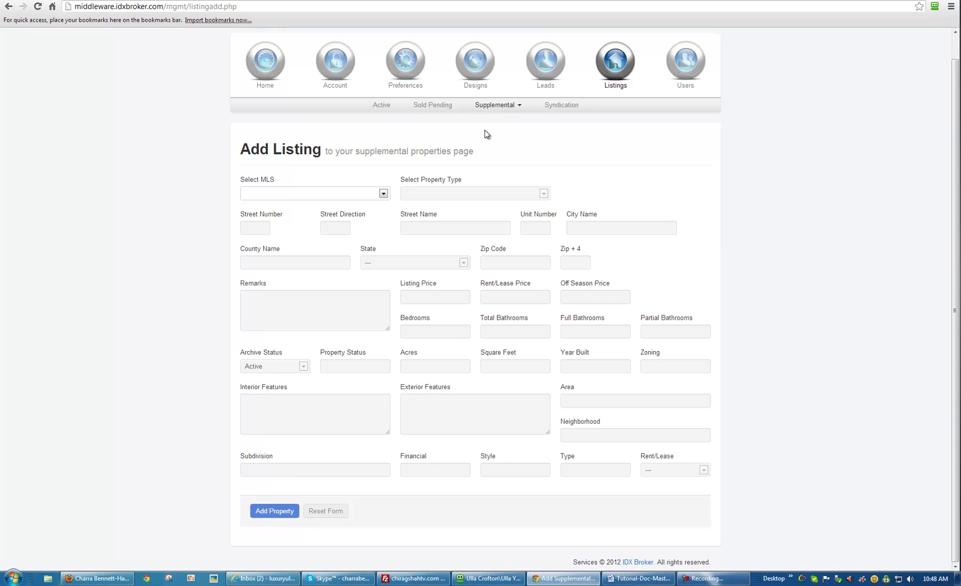
Return to the supplemental listings and open the existing listing's edit form to look over its fields
{"action": "left_click", "coordinate": [512, 106]}
{"action": "left_click", "coordinate": [503, 121]}
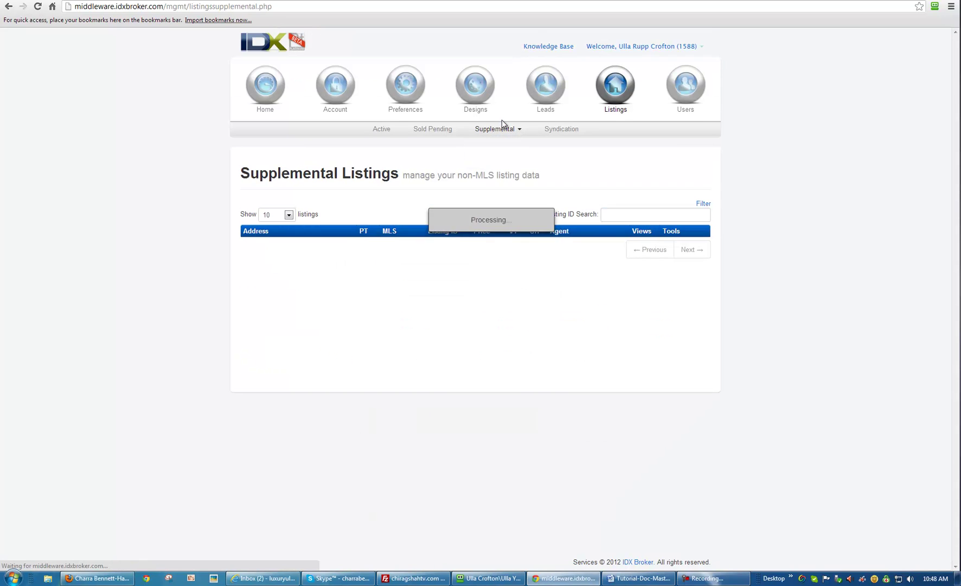
{"action": "left_click", "coordinate": [262, 248]}
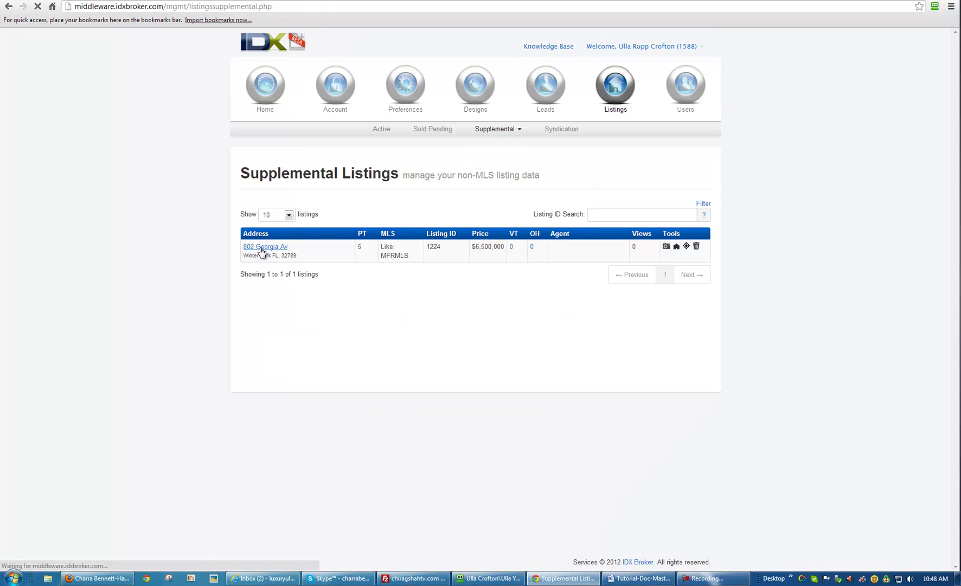
{"action": "scroll", "coordinate": [725, 243], "scroll_direction": "down", "scroll_amount": 3}
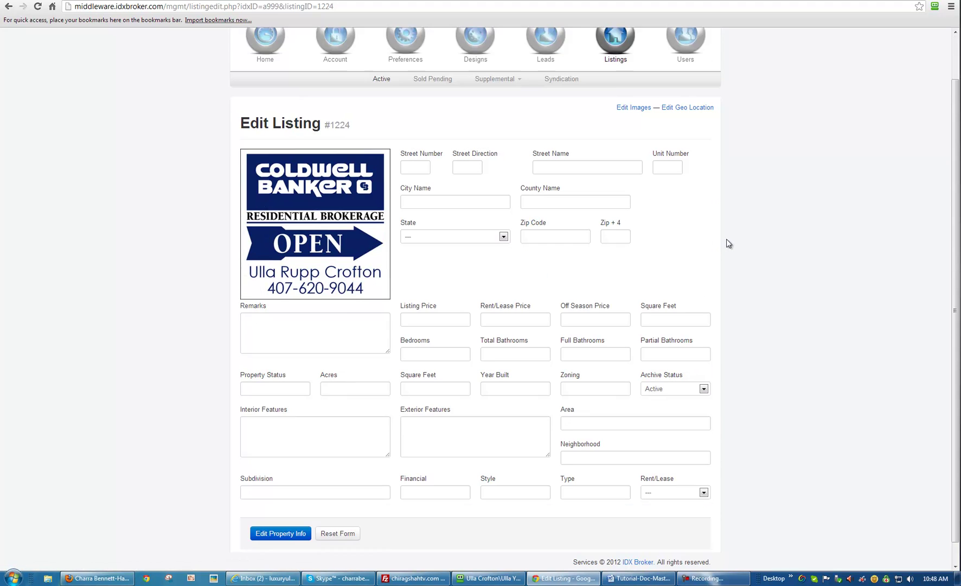
{"action": "scroll", "coordinate": [727, 242], "scroll_direction": "up", "scroll_amount": 3}
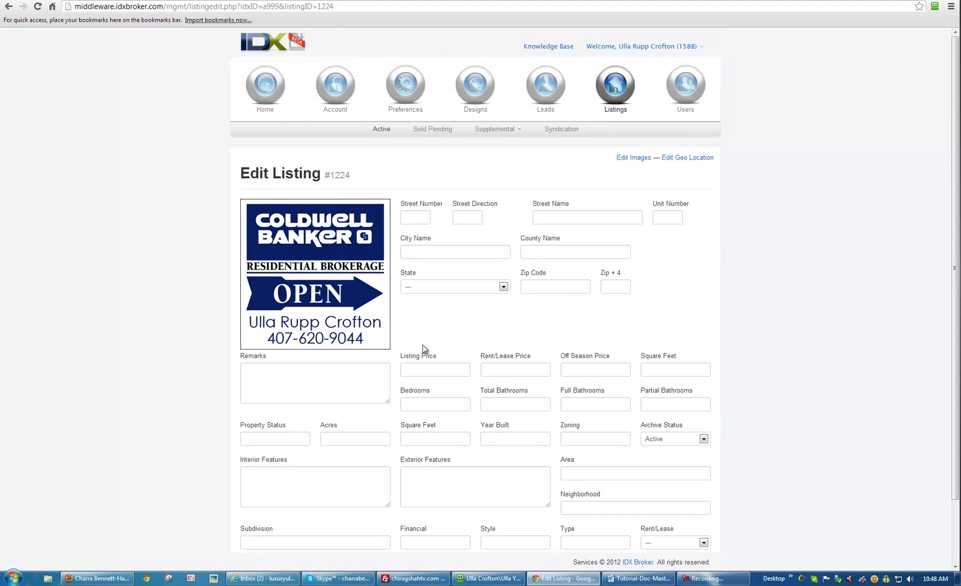